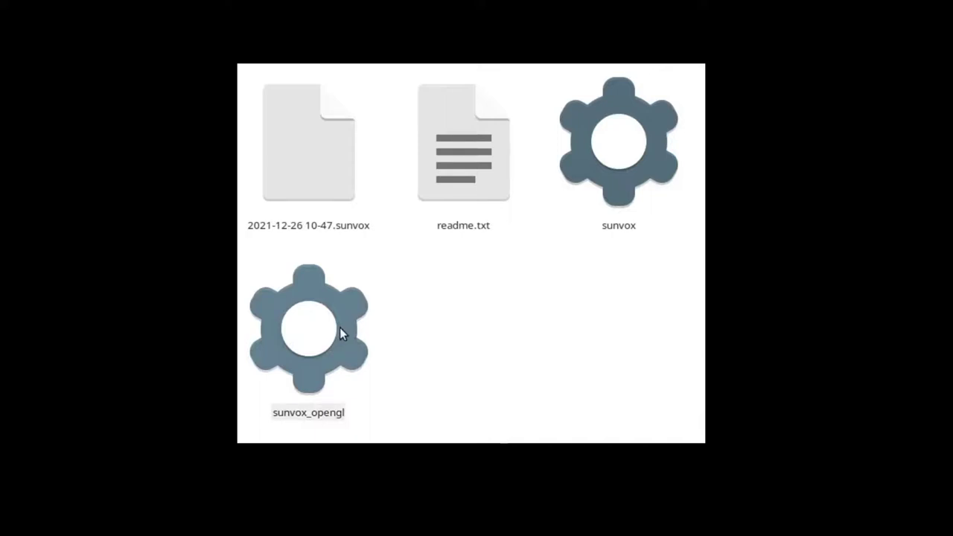
Step: Launch sunvox_opengl and add an Analog generator module to the routing area near the Output
double_click(339, 328)
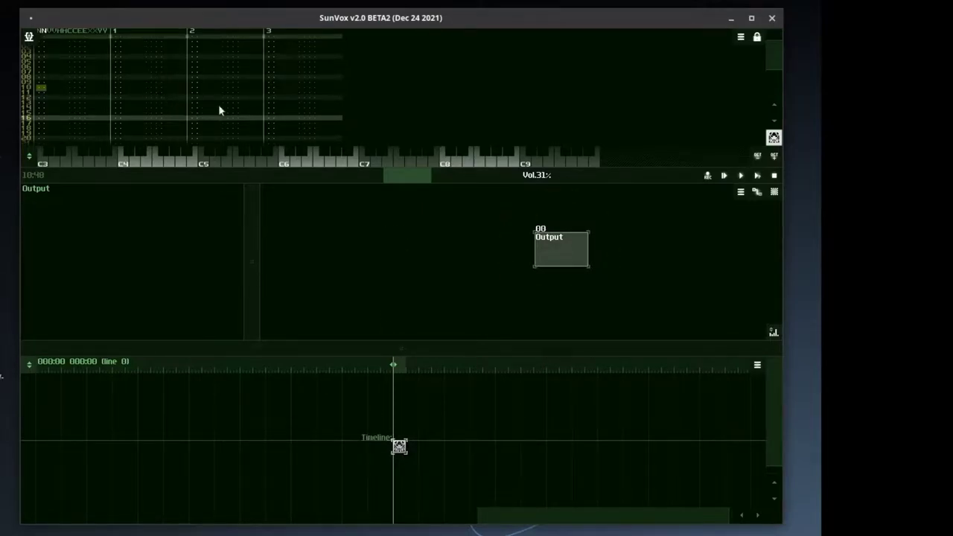
right_click(385, 233)
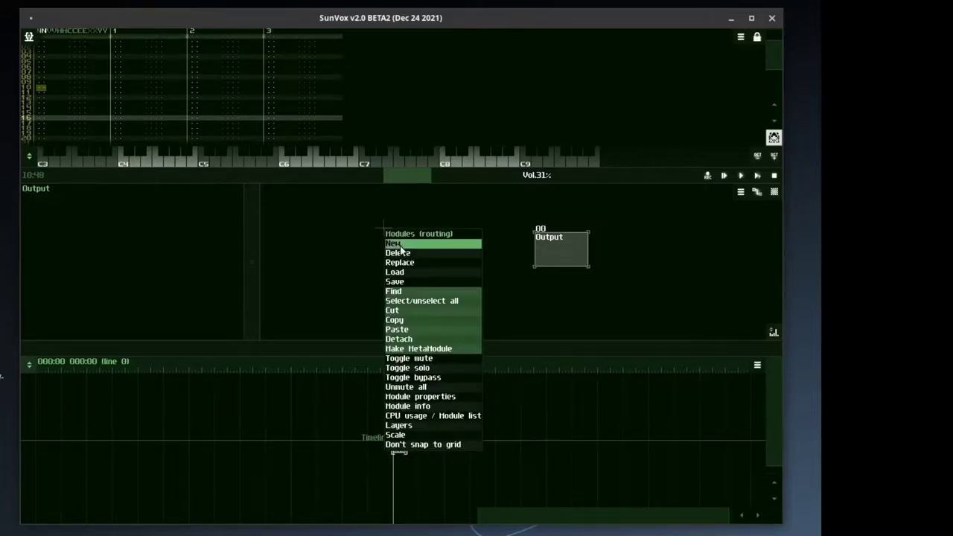
click(394, 244)
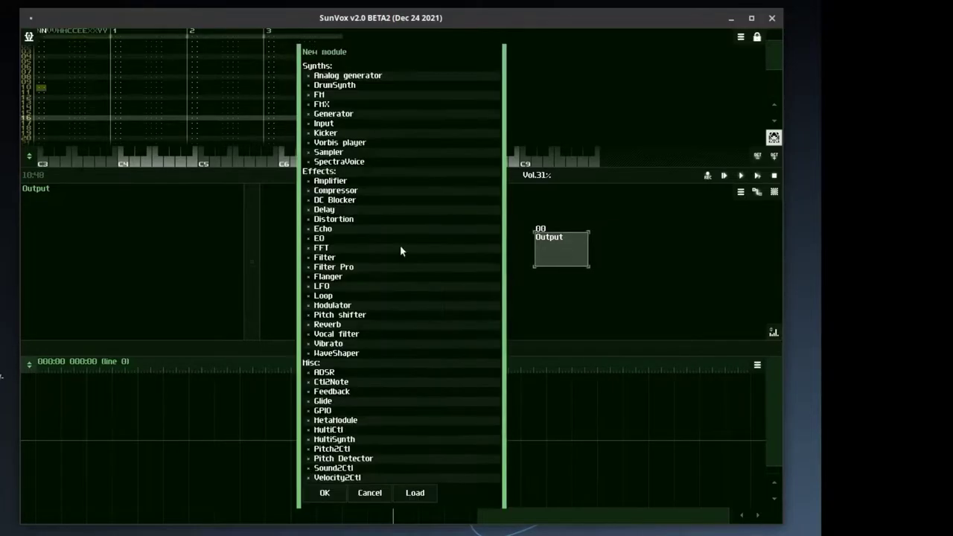
click(338, 77)
click(325, 493)
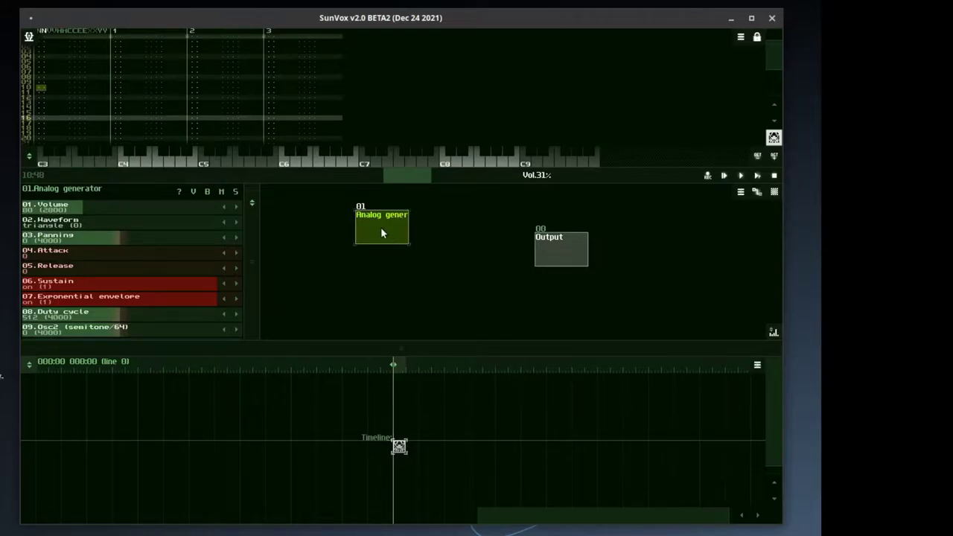
Step: Connect the Analog generator to the Output and shape its tone with a saw waveform, Attack 14 and Release 77, testing notes
drag(380, 227, 563, 255)
key(x)
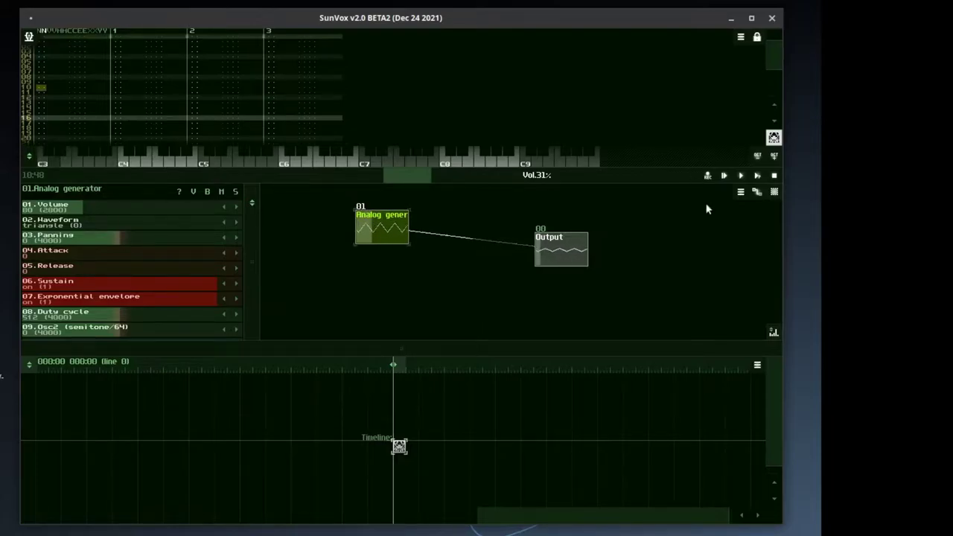
click(195, 259)
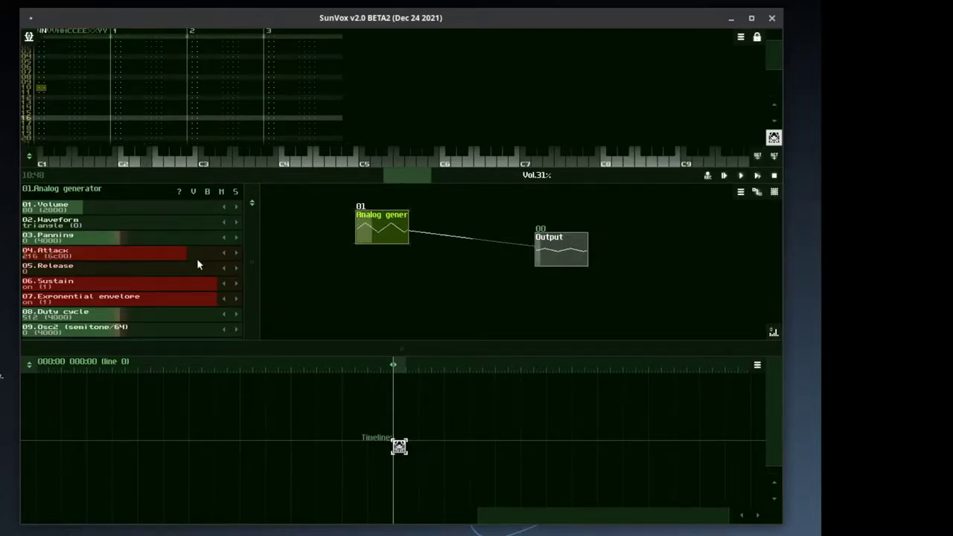
key(b)
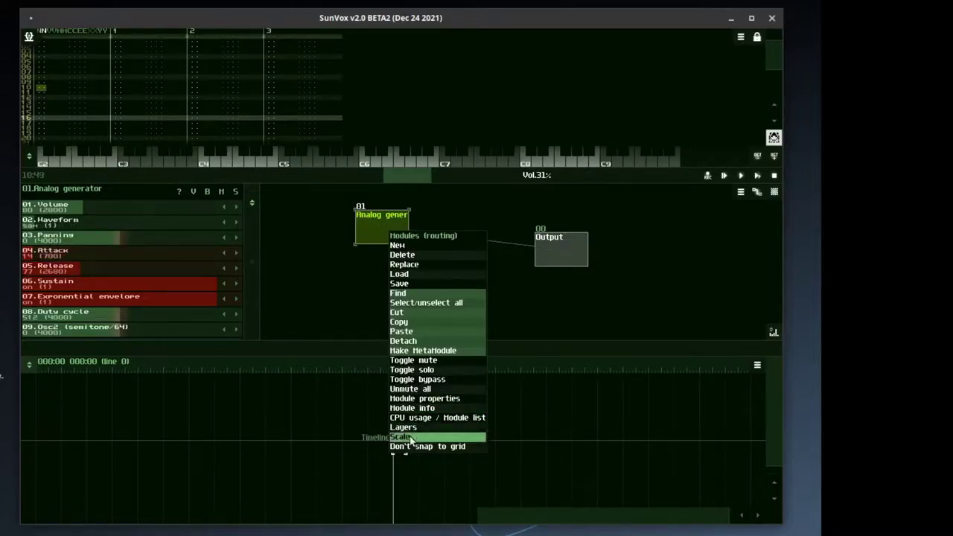
Step: Enlarge the modules in the routing view to a scale of 210%
click(411, 441)
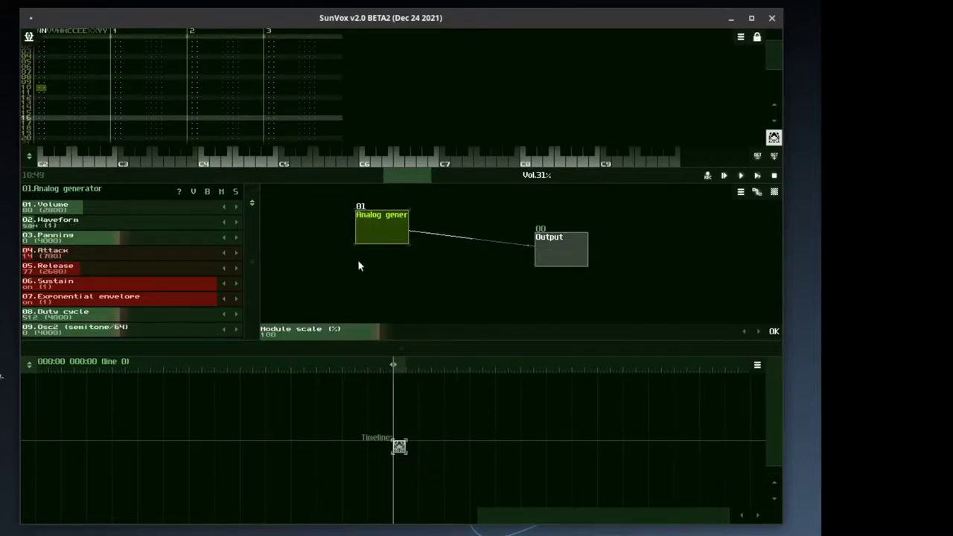
drag(384, 330, 497, 333)
Step: Set the Analog generator's filter to LP 12dB with resonance 431 and lower its filter frequency, testing with a note
scroll(246, 246, down, 3)
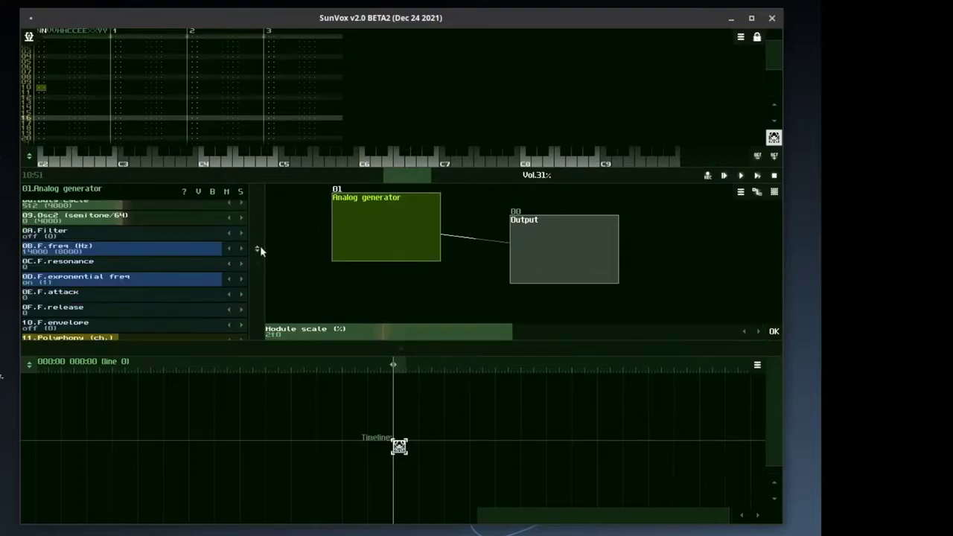
drag(41, 269, 101, 269)
drag(177, 249, 146, 248)
key(z)
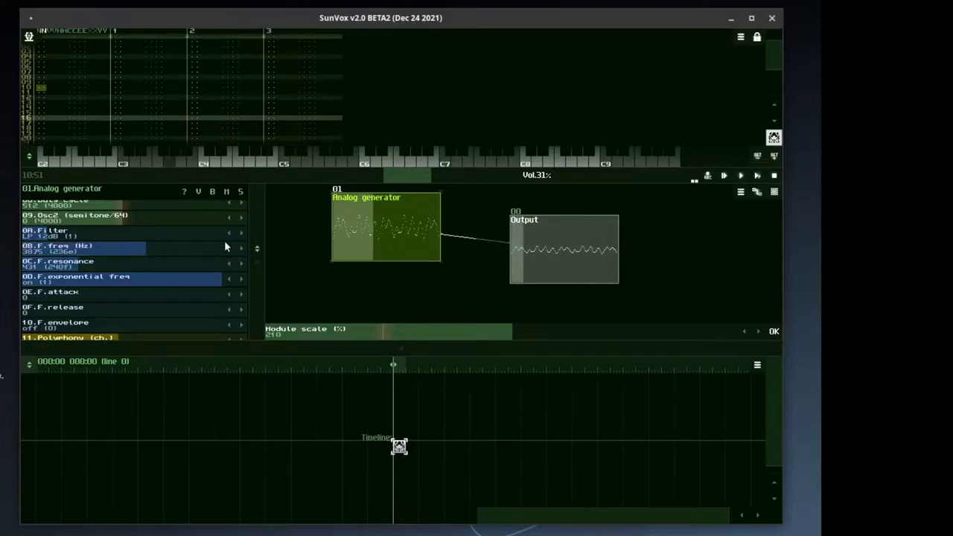
mouse_move(140, 250)
mouse_down()
mouse_move(195, 251)
mouse_move(89, 253)
mouse_move(159, 258)
mouse_move(127, 251)
mouse_up()
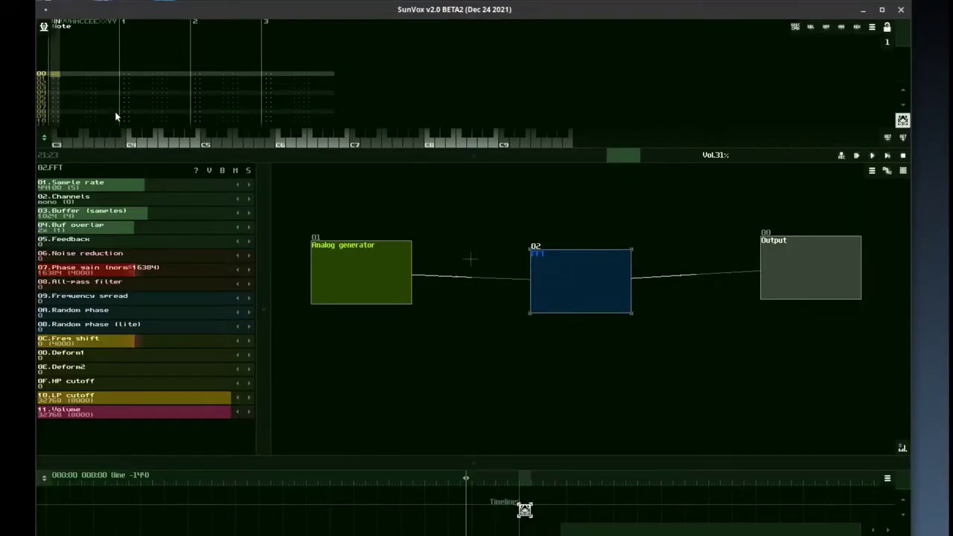
Step: Enter the melody notes E4, E3, G3 and A3 at lines 0, 4, 10 and 16 of the first track
click(156, 141)
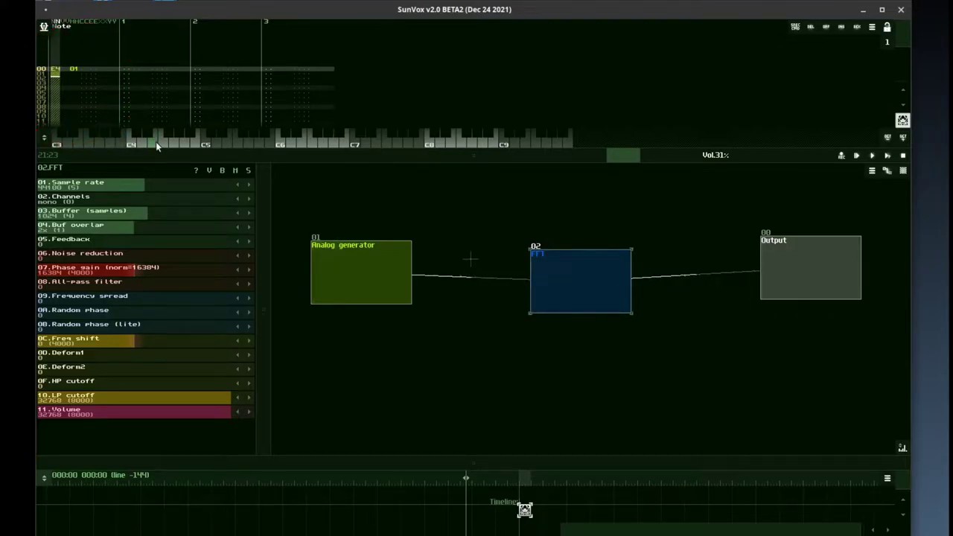
click(57, 87)
click(53, 73)
click(79, 140)
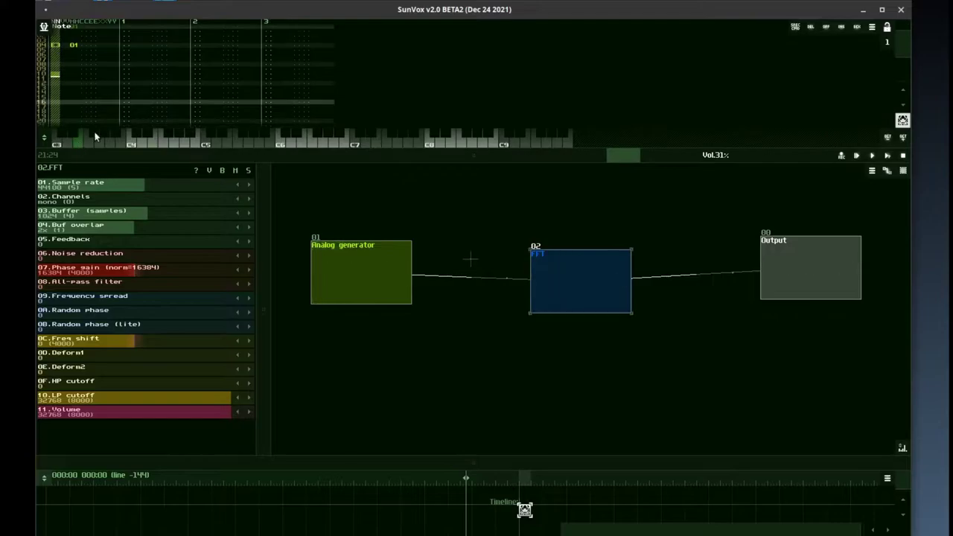
click(95, 137)
click(57, 77)
click(120, 140)
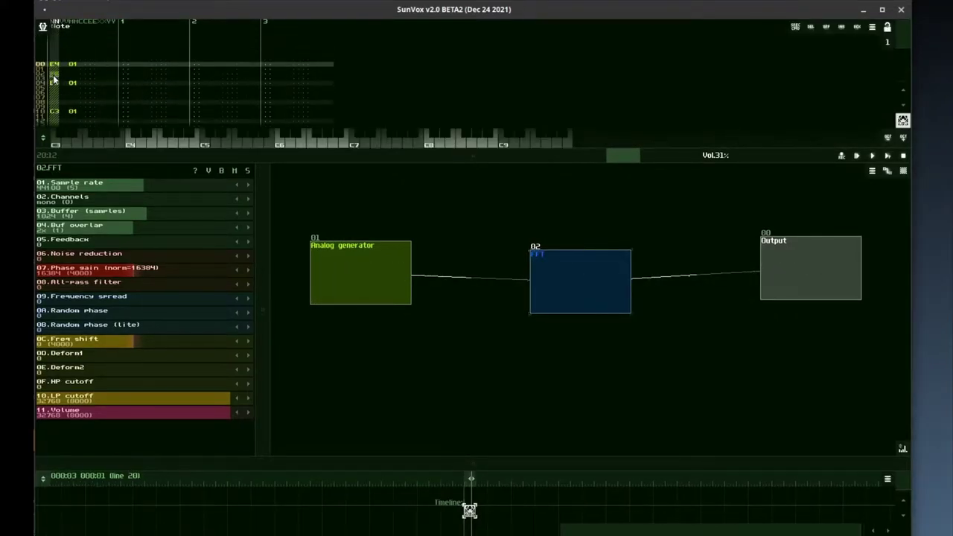
Step: Insert note-off commands between the first track's melody notes and play the pattern
scroll(52, 78, down, 1)
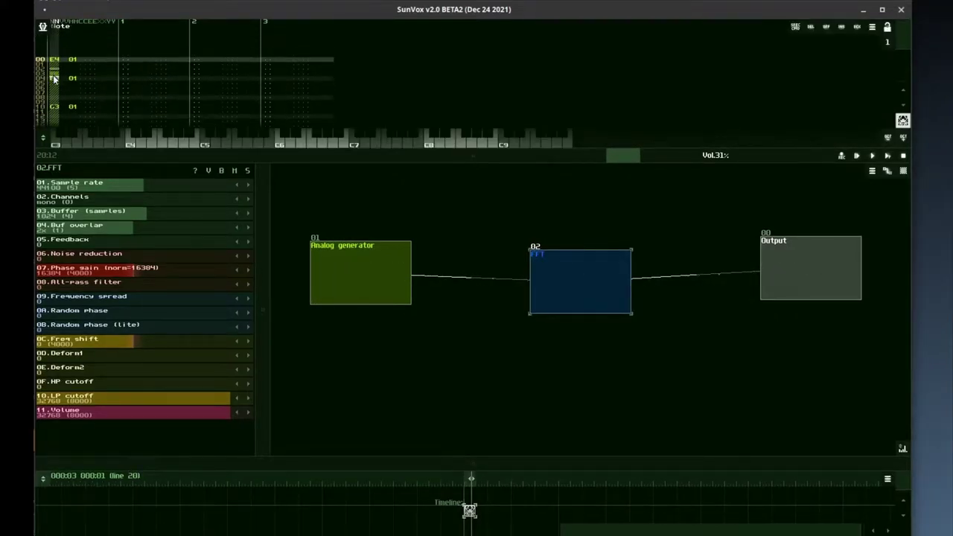
scroll(53, 94, down, 3)
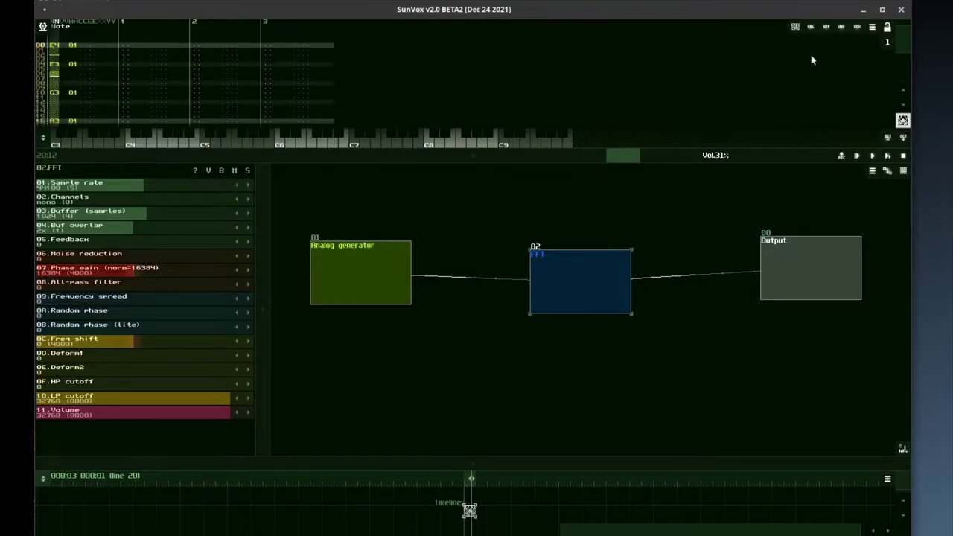
click(825, 29)
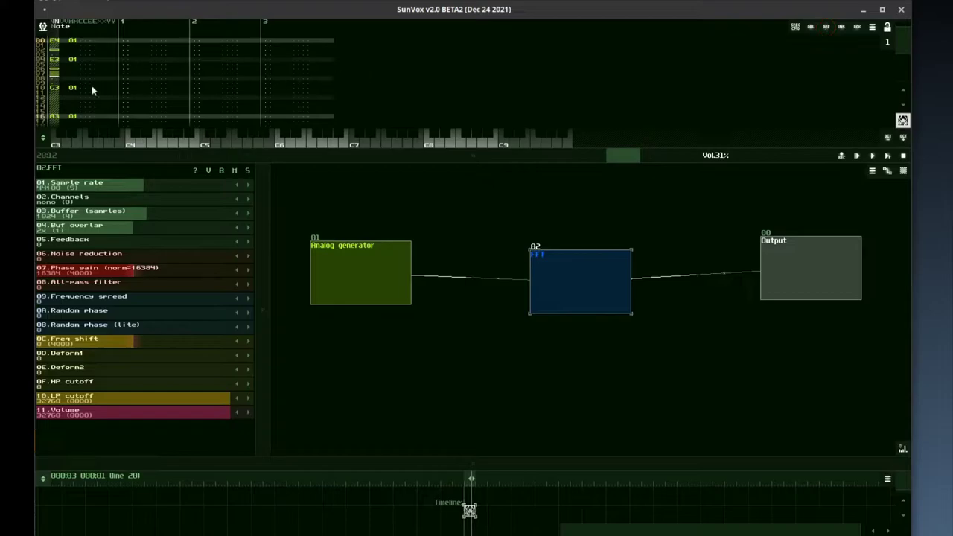
click(857, 156)
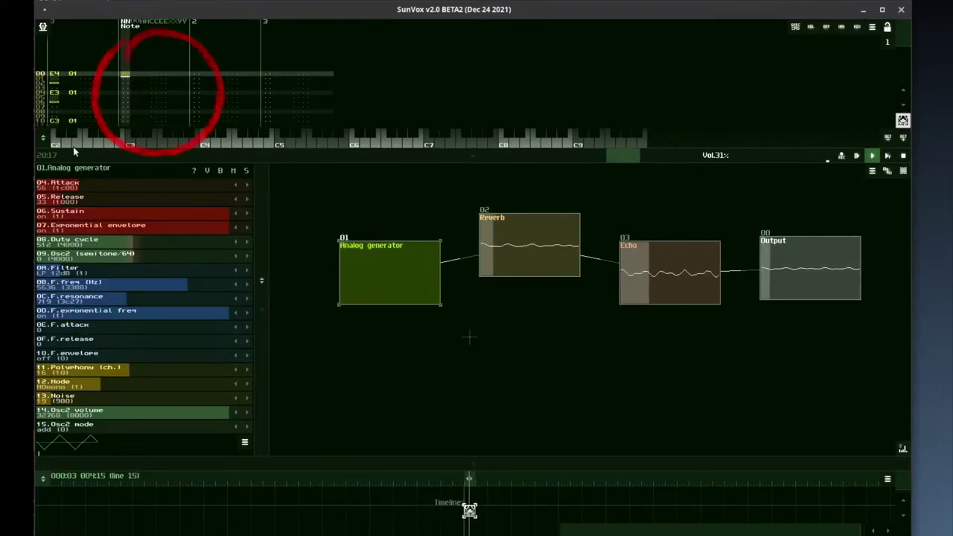
Step: Enter bass notes A1 at lines 0, 4 and 8 and G1 at line 12 of the second track
click(105, 141)
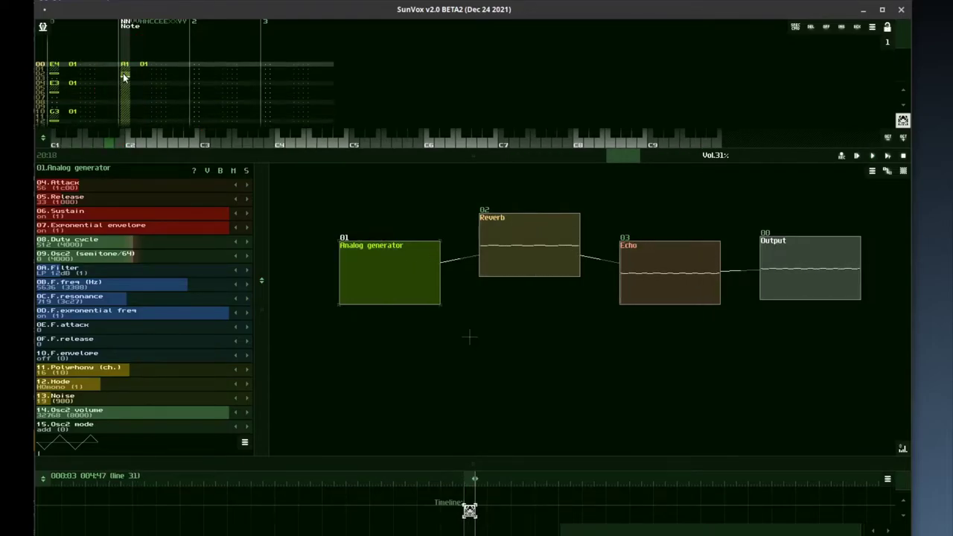
click(113, 127)
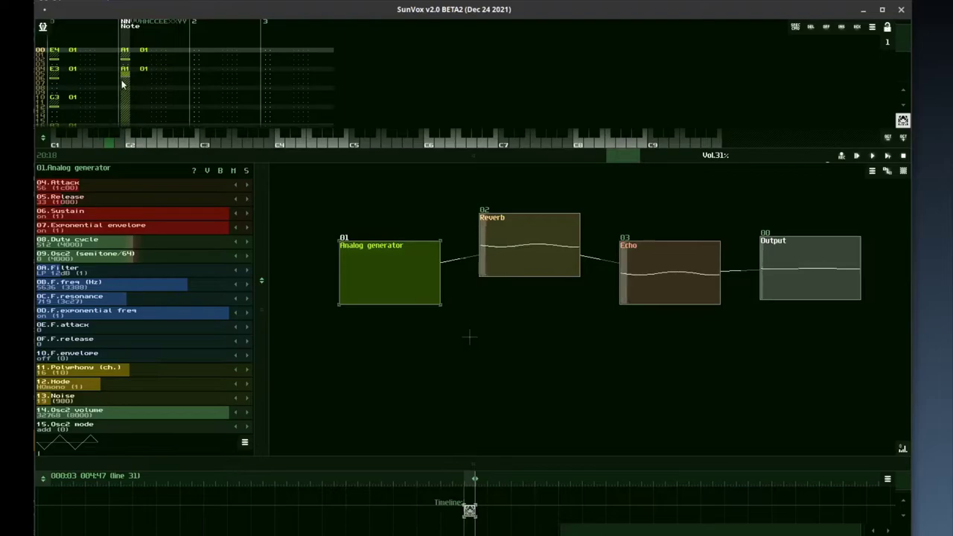
click(124, 87)
click(110, 140)
click(99, 144)
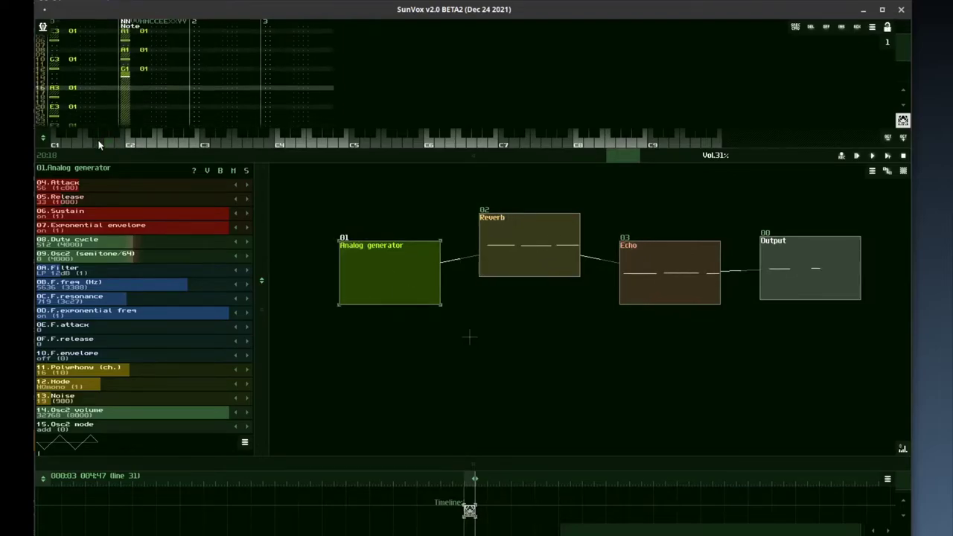
Step: Continue the second track's bassline with G1 at line 16 and E1 at line 20, and play the project
key(Down)
key(Down)
key(Down)
click(99, 142)
key(Down)
key(Down)
key(Down)
click(79, 144)
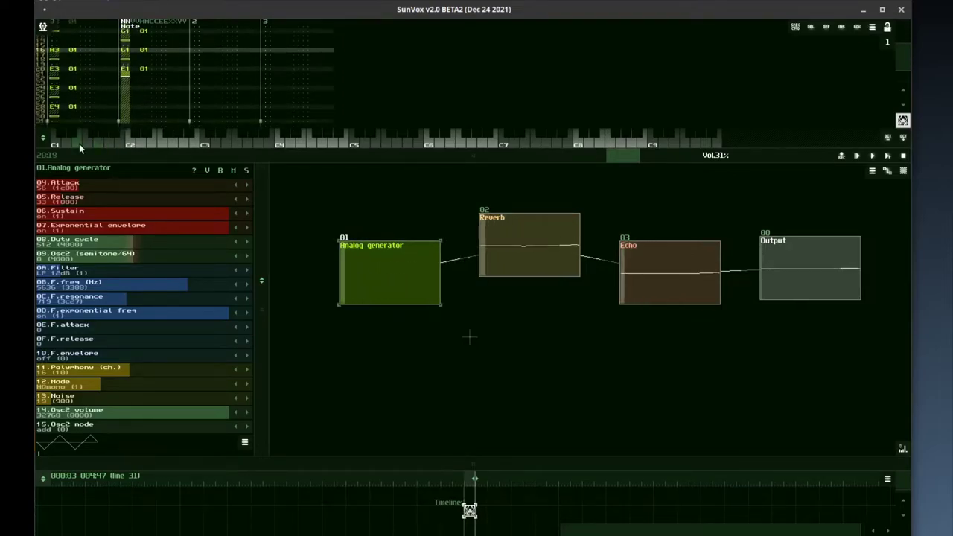
click(872, 156)
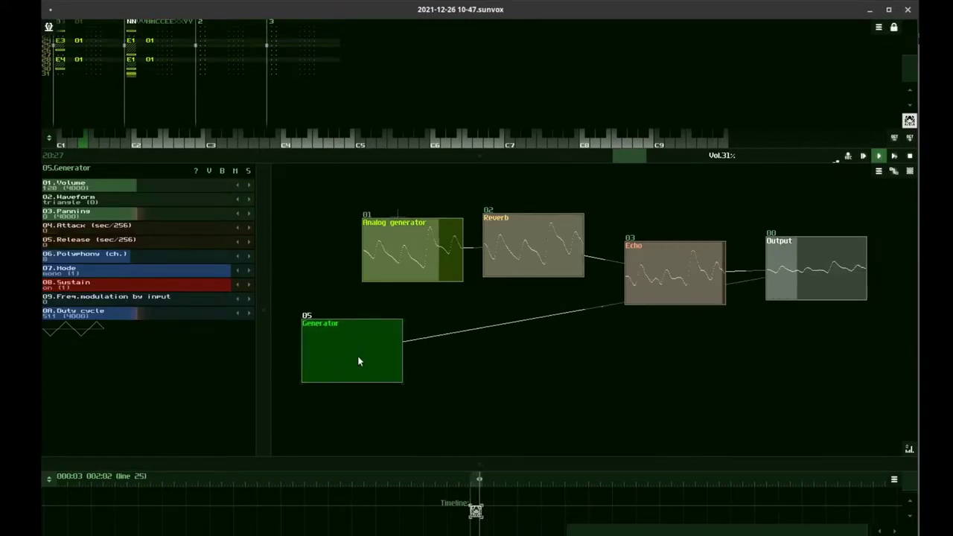
Step: Assign the second track's bass notes to Generator module 05 and move the Generator below the Echo
click(152, 75)
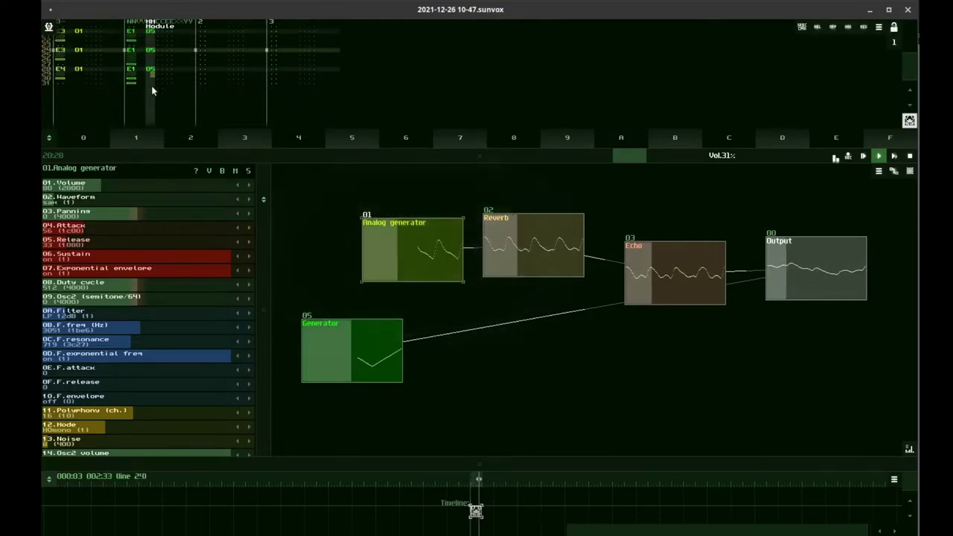
drag(368, 370, 690, 394)
Step: Add a DrumSynth module above the Echo and connect it to the Output
right_click(693, 199)
click(697, 211)
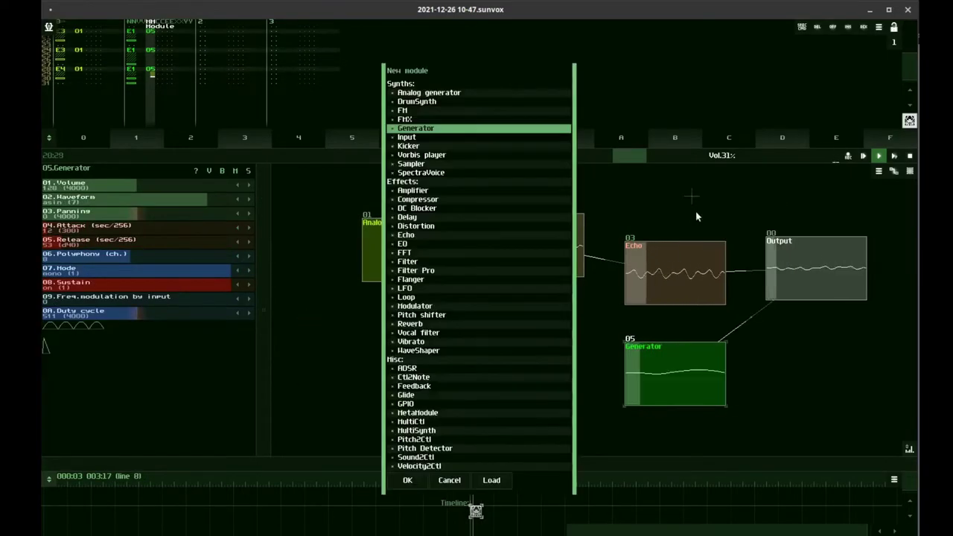
click(456, 103)
click(457, 102)
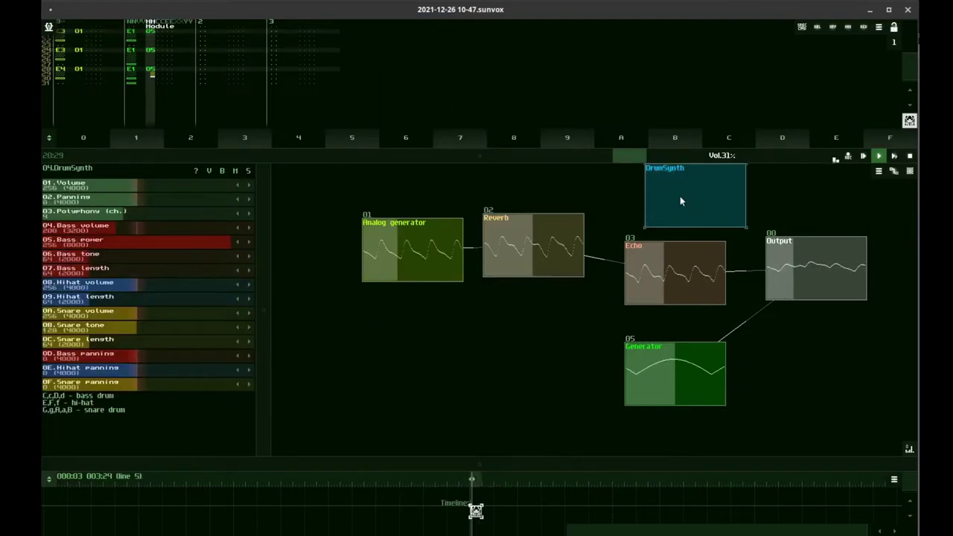
drag(679, 196, 789, 264)
Step: Stop playback, enter DrumSynth bass-drum notes every four lines of the third track starting at line 0, and play the project
key(space)
click(199, 73)
click(200, 76)
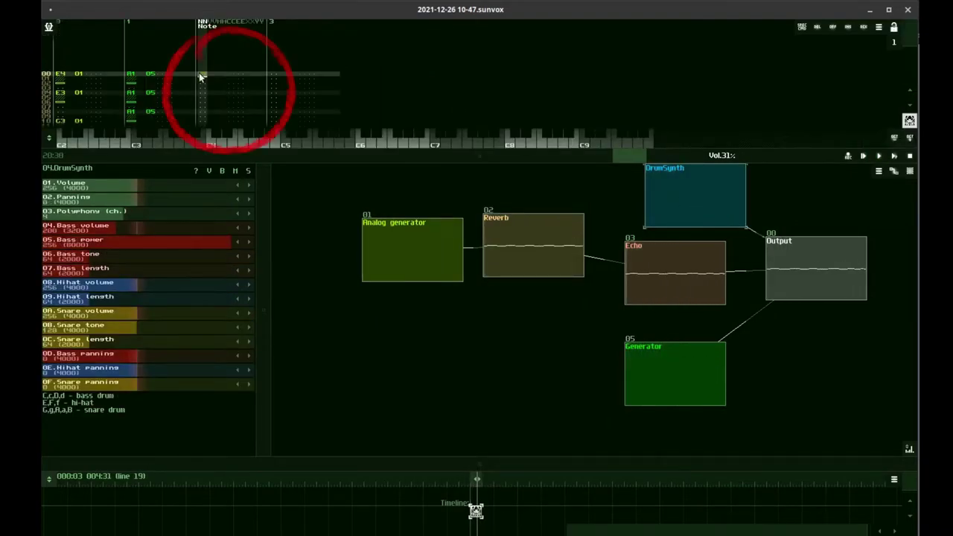
key(z)
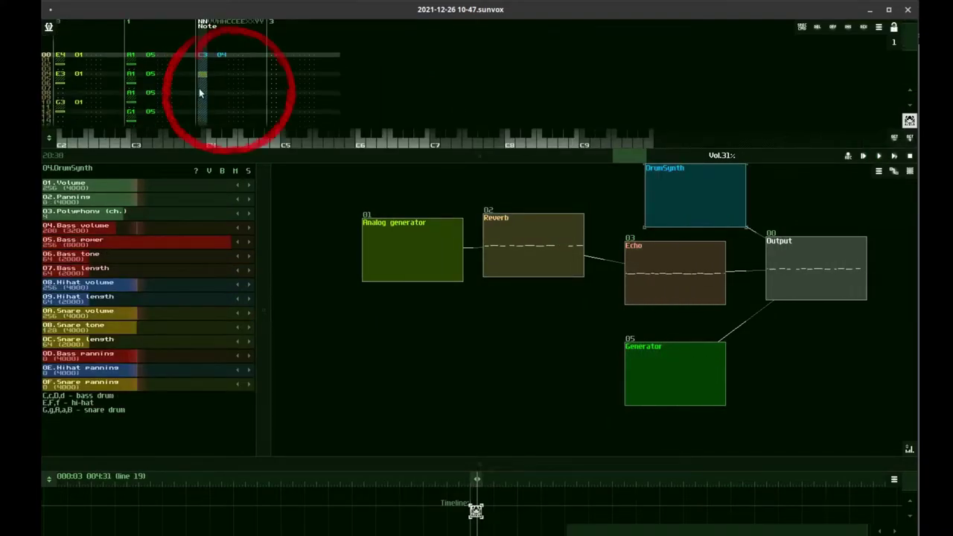
key(c)
key(z)
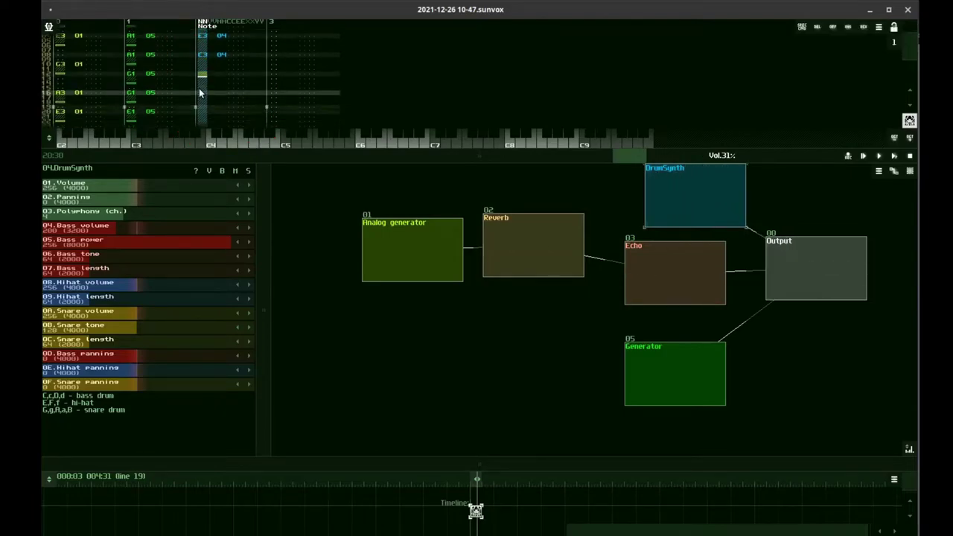
key(c)
click(863, 158)
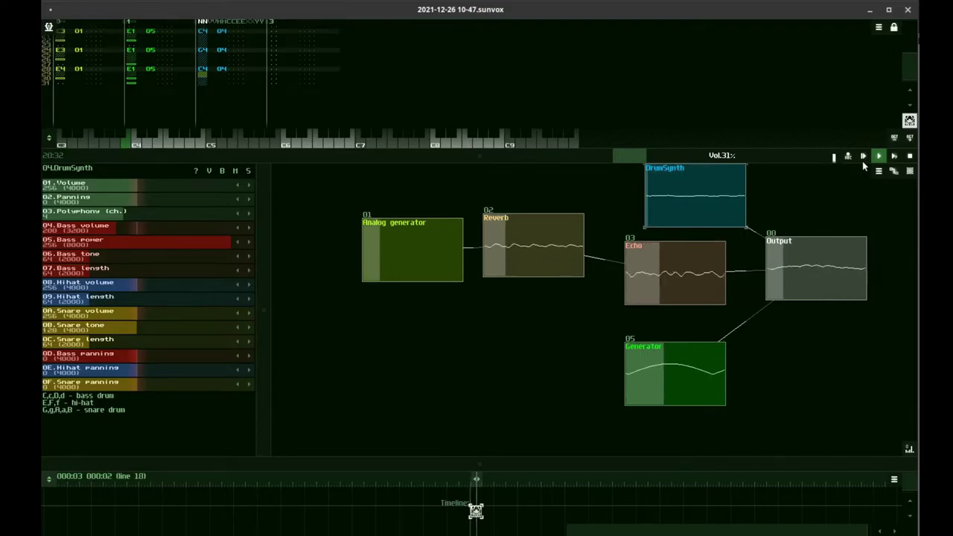
Step: Lower the DrumSynth's hi-hat volume and shorten its hi-hat length
drag(128, 287, 66, 286)
drag(79, 301, 49, 300)
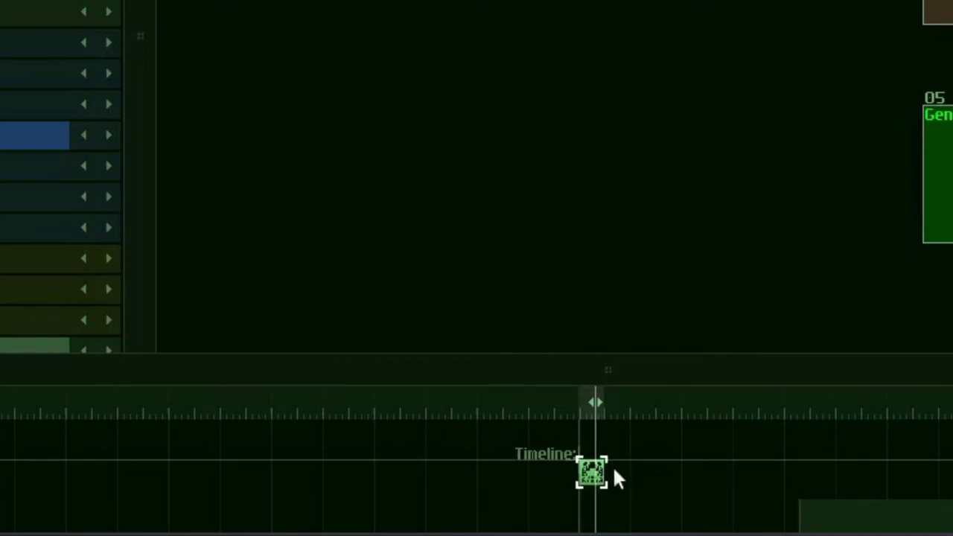
Step: Place copies of the pattern directly after the original on the timeline, making three consecutive patterns
double_click(621, 468)
mouse_move(621, 468)
mouse_down()
mouse_move(639, 469)
mouse_move(617, 473)
mouse_up()
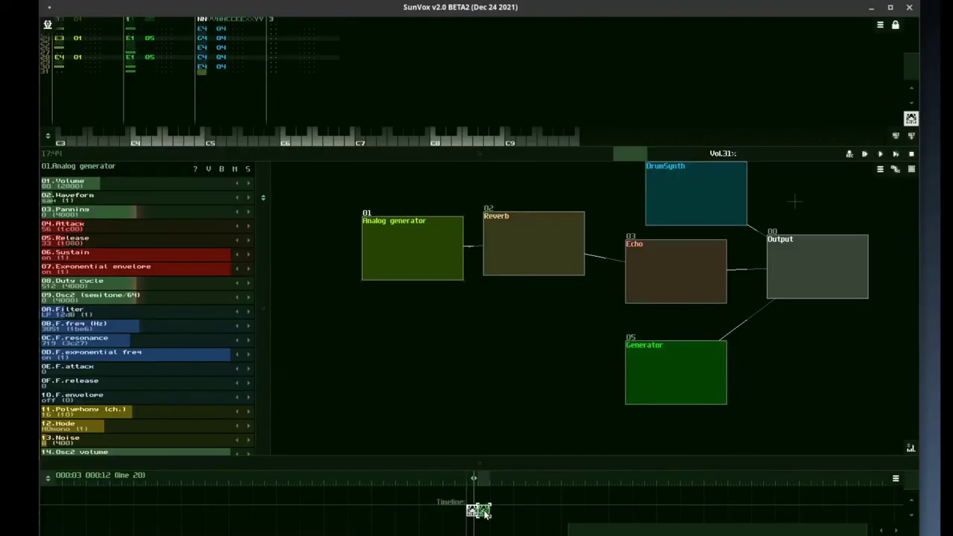
key(space)
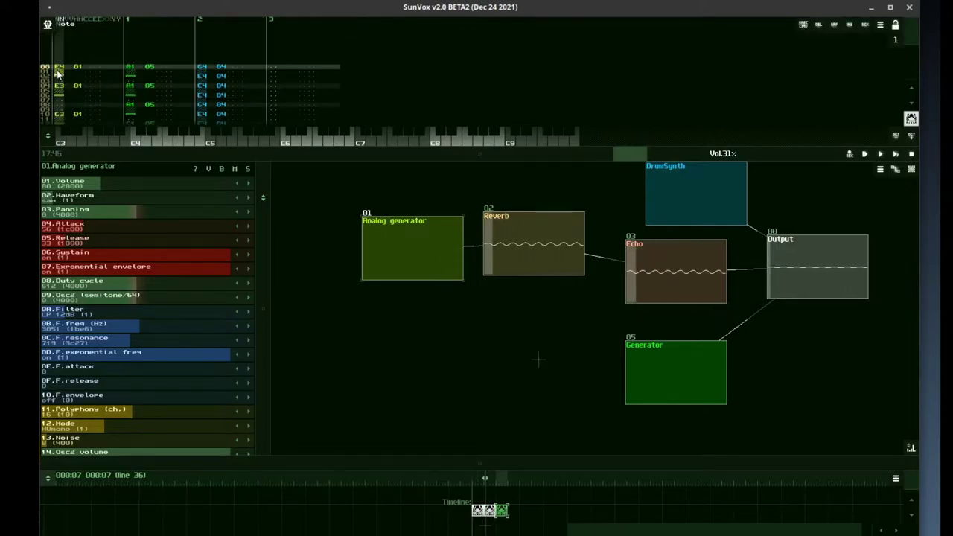
Step: Vary the third pattern by changing melody notes to D4 and D3 and the ending bass notes to D1, and play it
key(w)
key(Up)
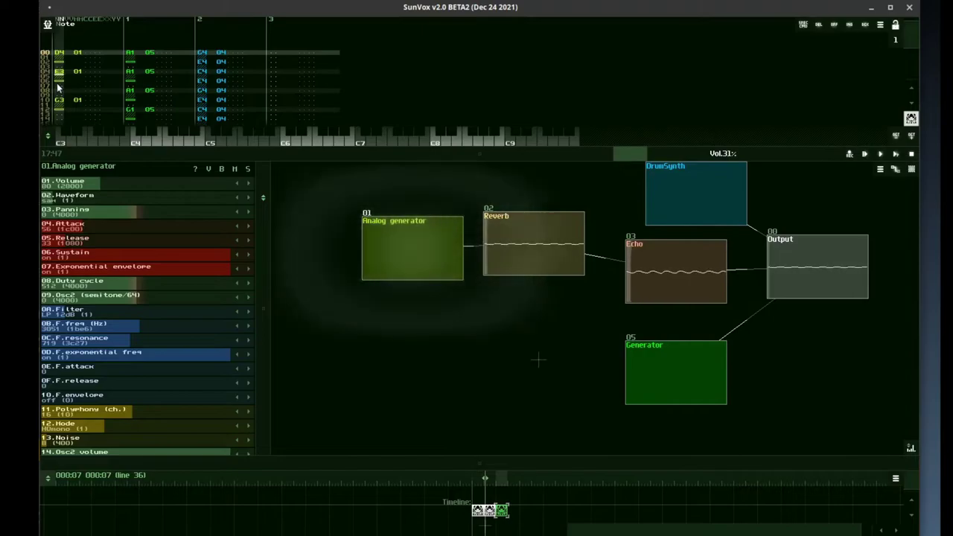
click(880, 154)
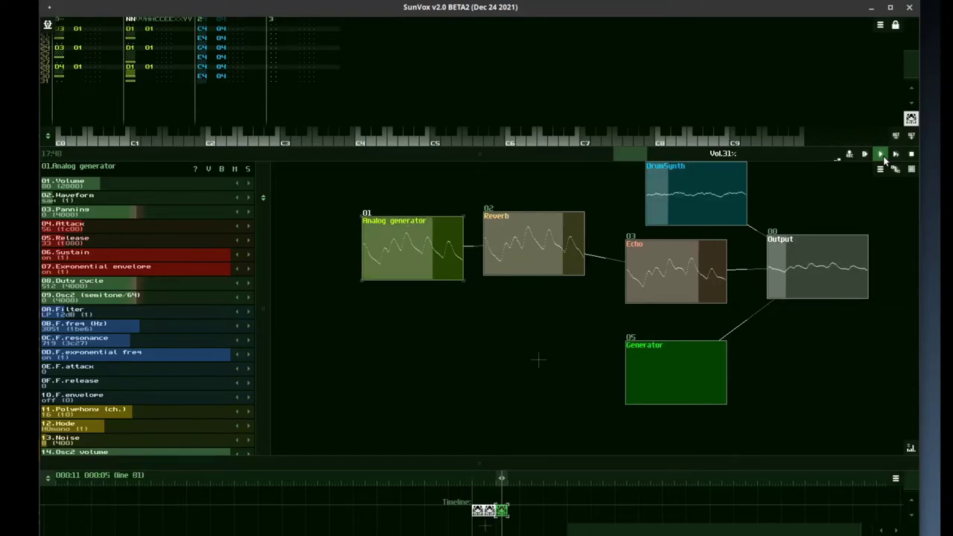
Step: Stop playback, set the third pattern's icon foreground colour to red 191, close its properties, and play the project
key(space)
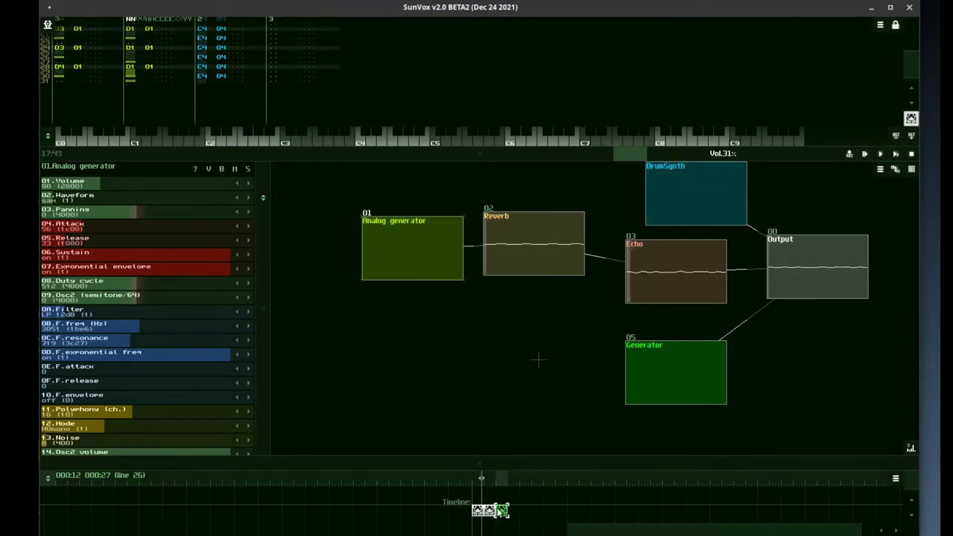
click(501, 511)
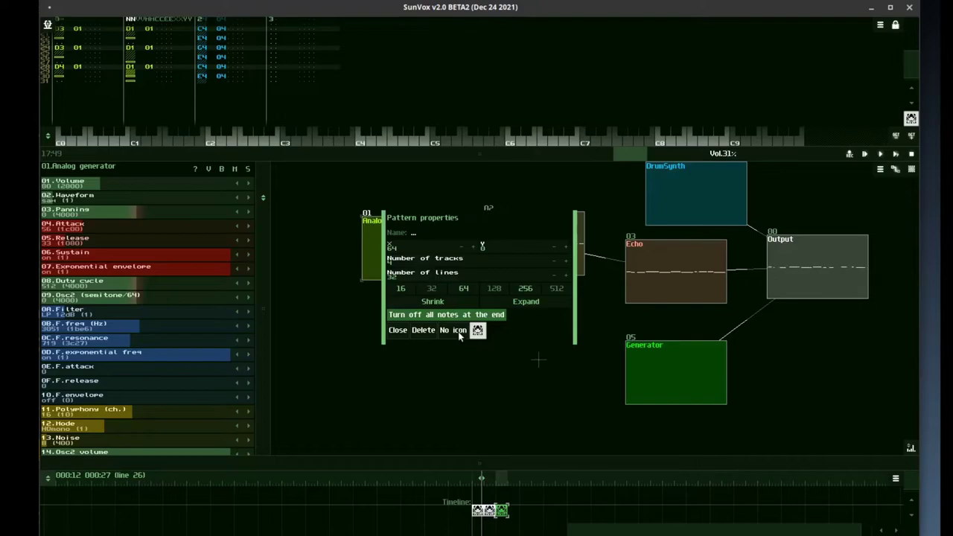
click(477, 330)
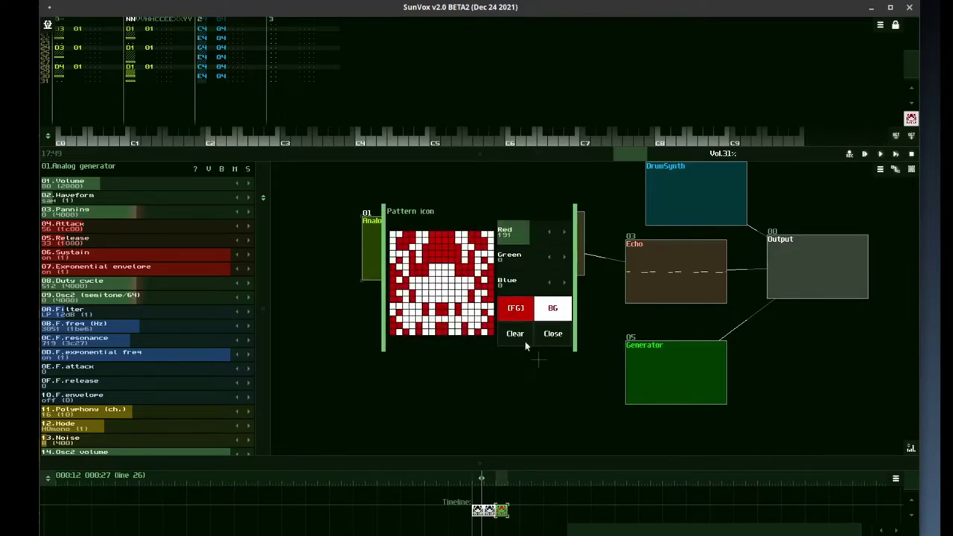
click(550, 338)
key(space)
click(404, 333)
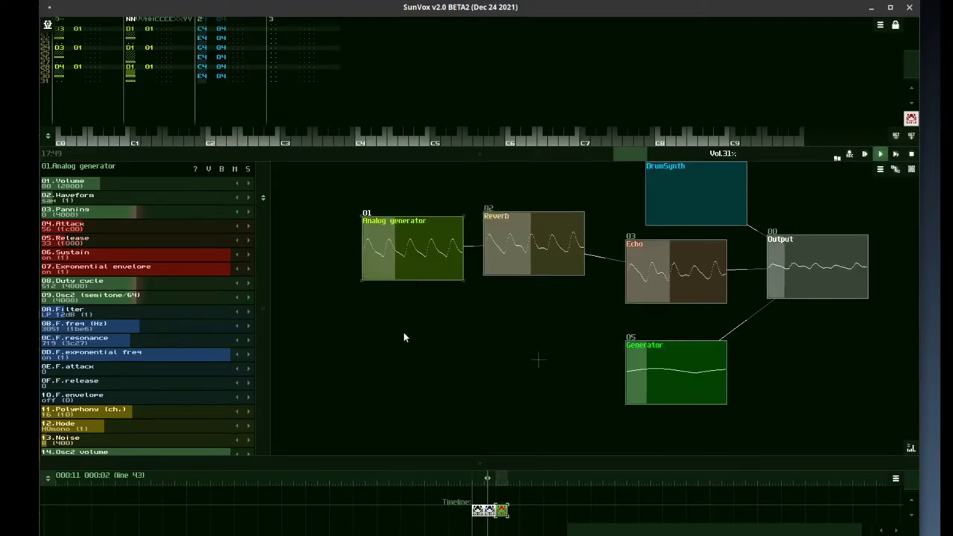
Step: Create a new pattern below the first one on the timeline, fill its first track with random DrumSynth notes, and play it
right_click(497, 525)
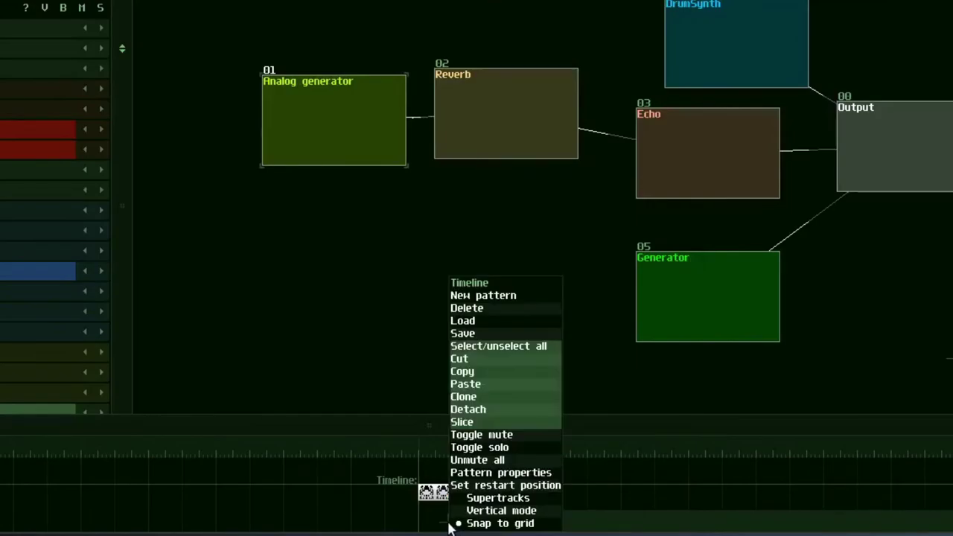
click(491, 296)
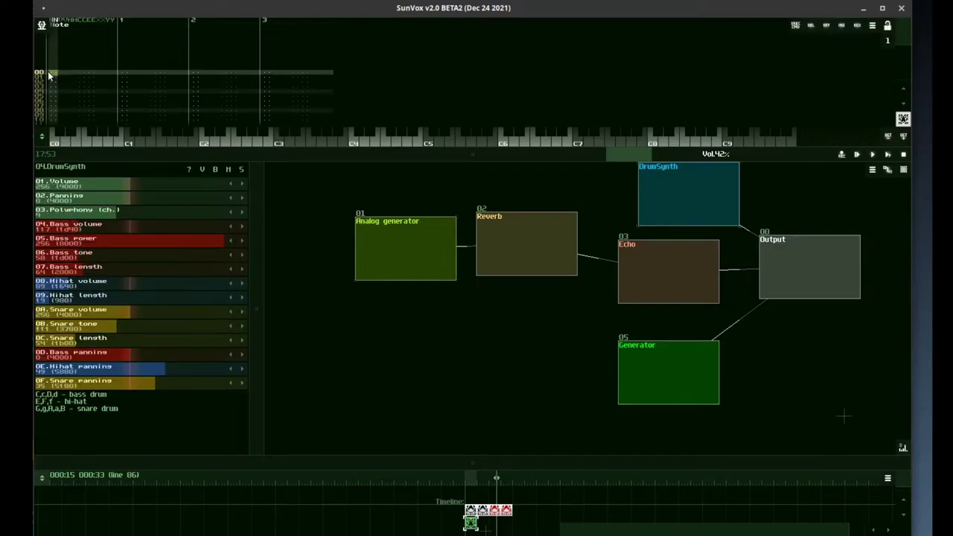
key(z)
key(y)
key(e)
key(i)
key(y)
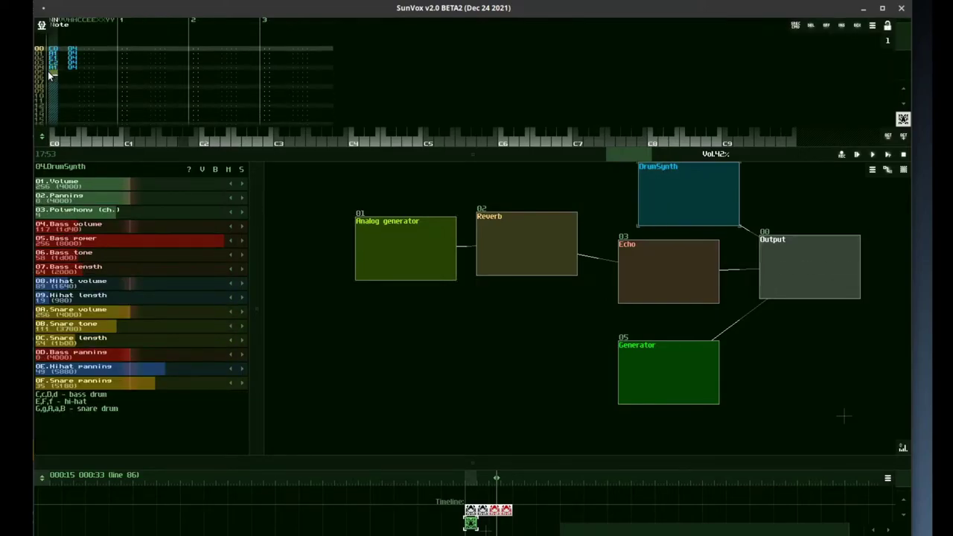
click(858, 158)
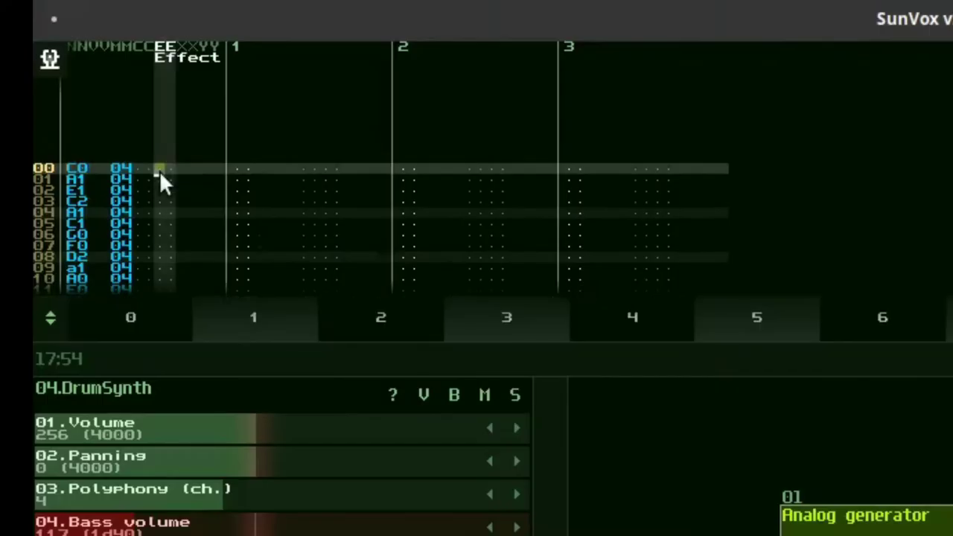
Step: Add note probability effect 21 with parameter 8000 to line 0 of the random drum track
text(2010)
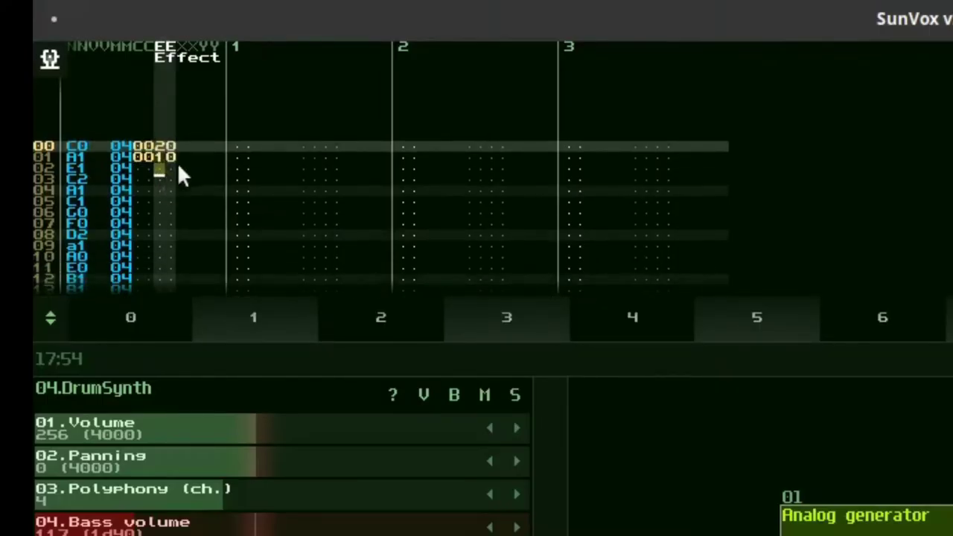
click(174, 146)
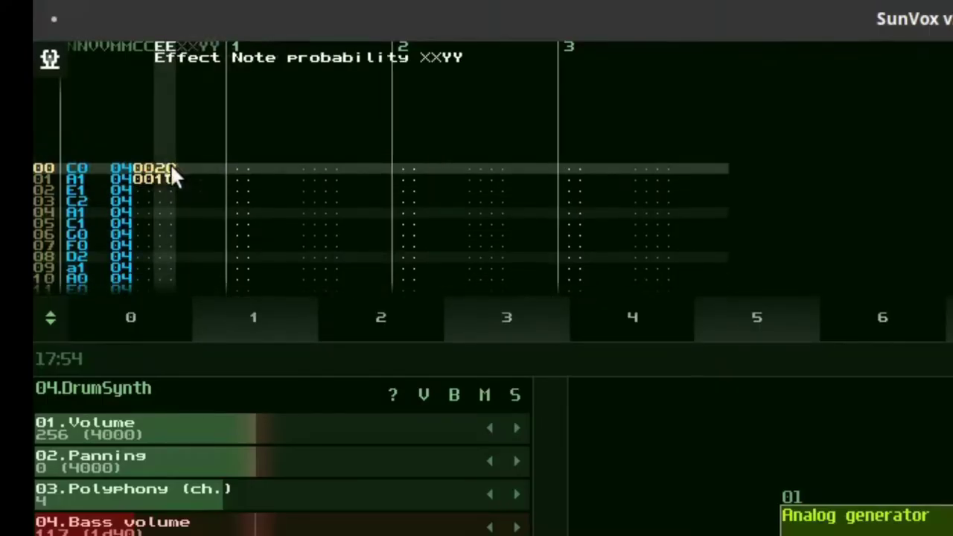
text(1)
click(182, 169)
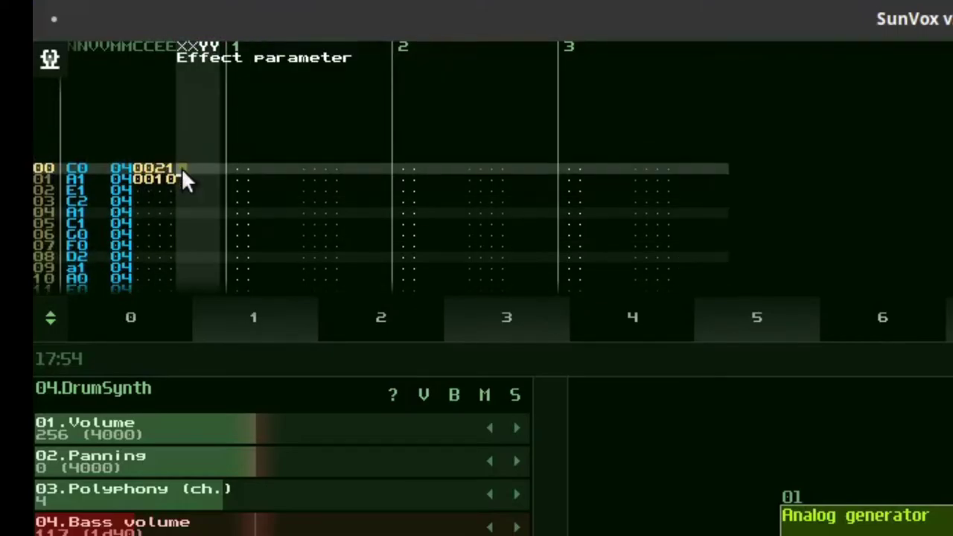
text(8000)
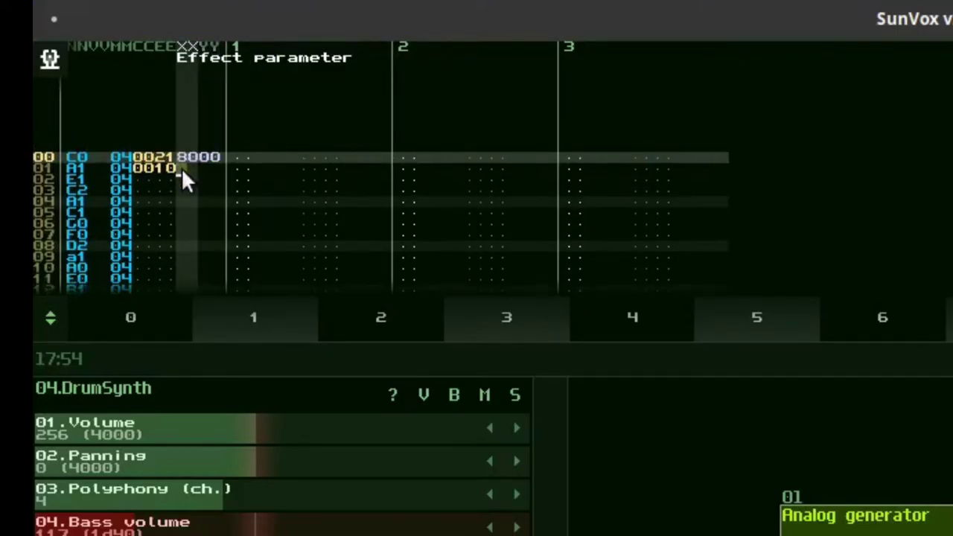
Step: Set the effect parameter to 4000 on line 0 and on the following lines of the random drum track
click(185, 156)
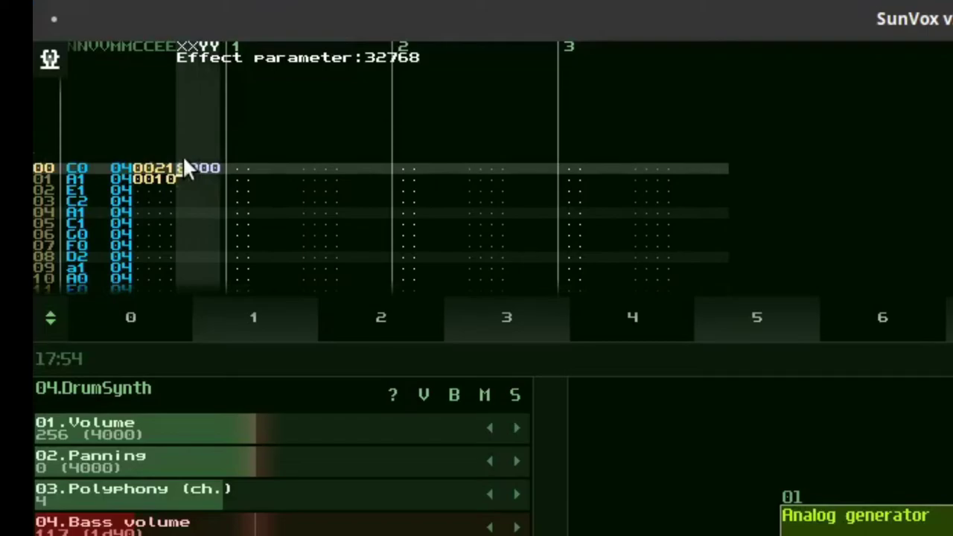
text(4)
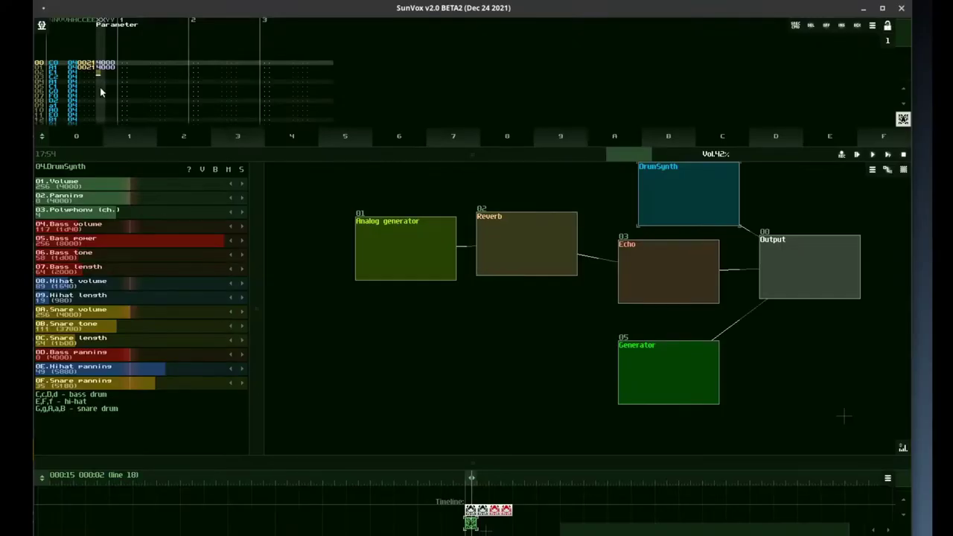
text(4444444444)
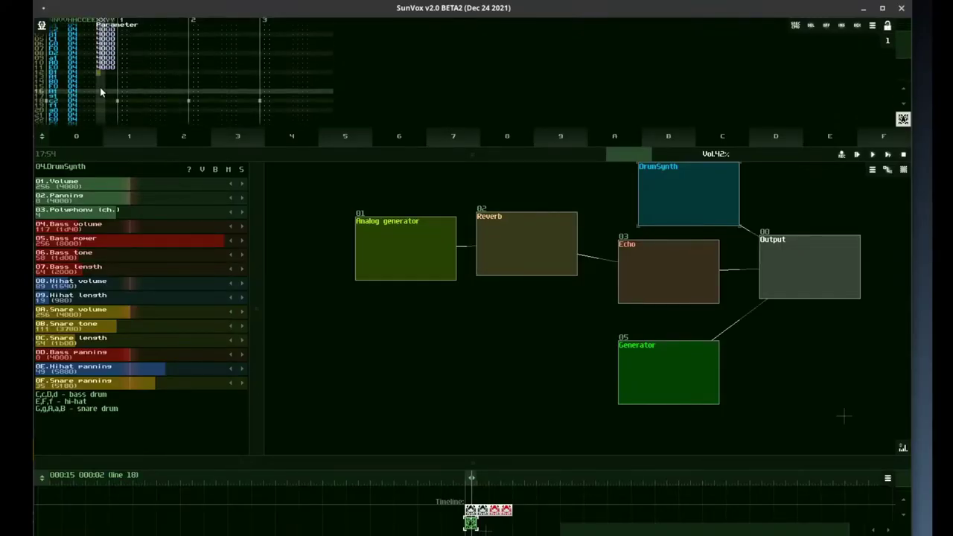
Step: Enter note probability effect 21 on the remaining lines of the random drum track and play the project from the start
click(88, 82)
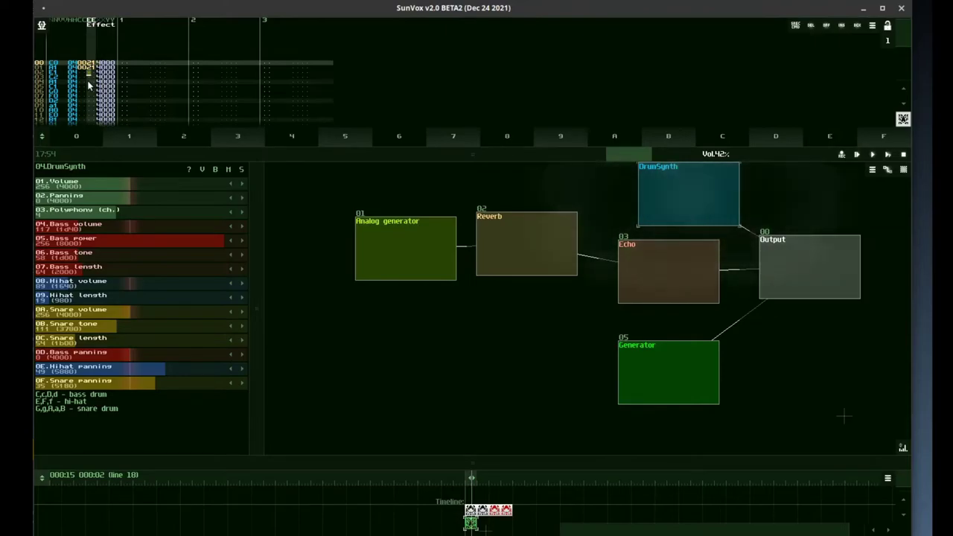
text(2222222222)
text(2222)
click(94, 80)
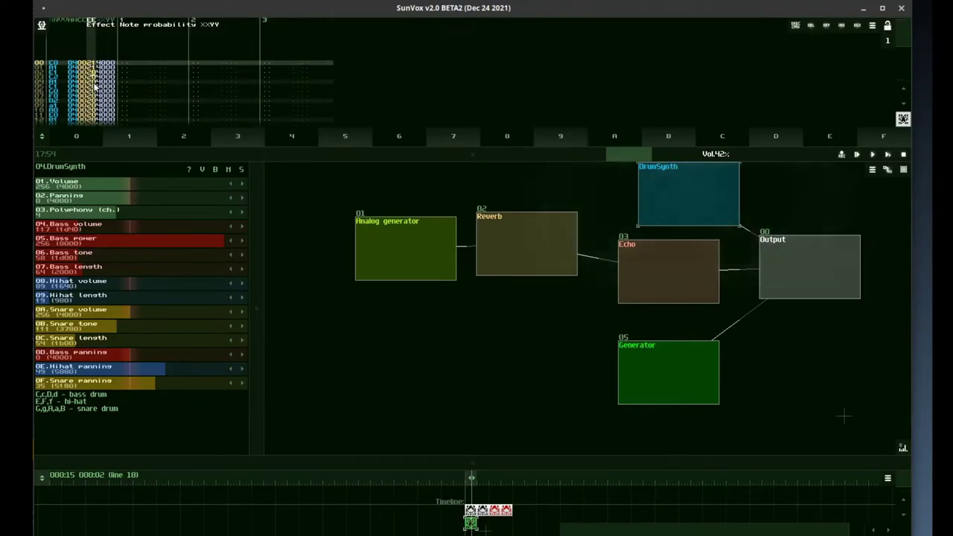
text(1111111111111111111)
click(857, 154)
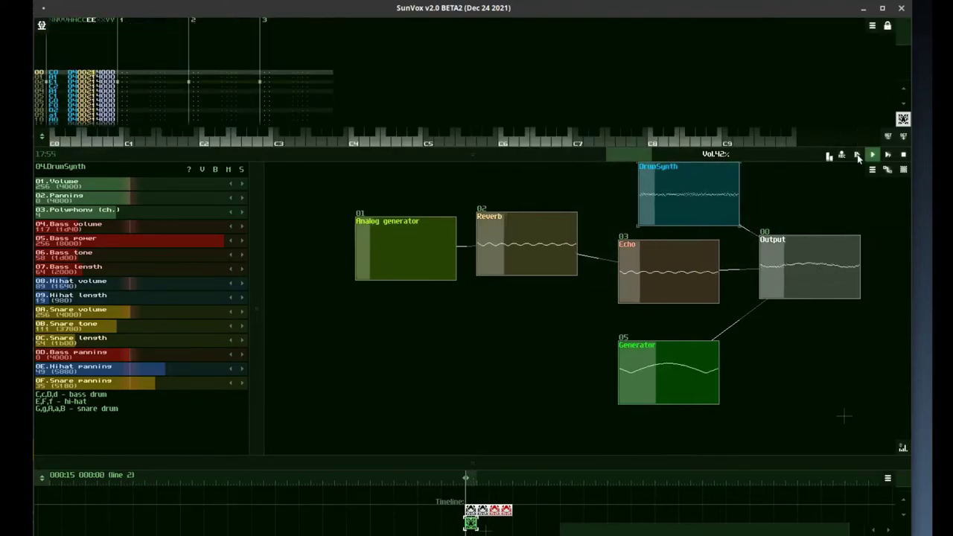
Step: Play the project and move the Generator module clear of the connection between the DrumSynth's Echo and the Output
key(space)
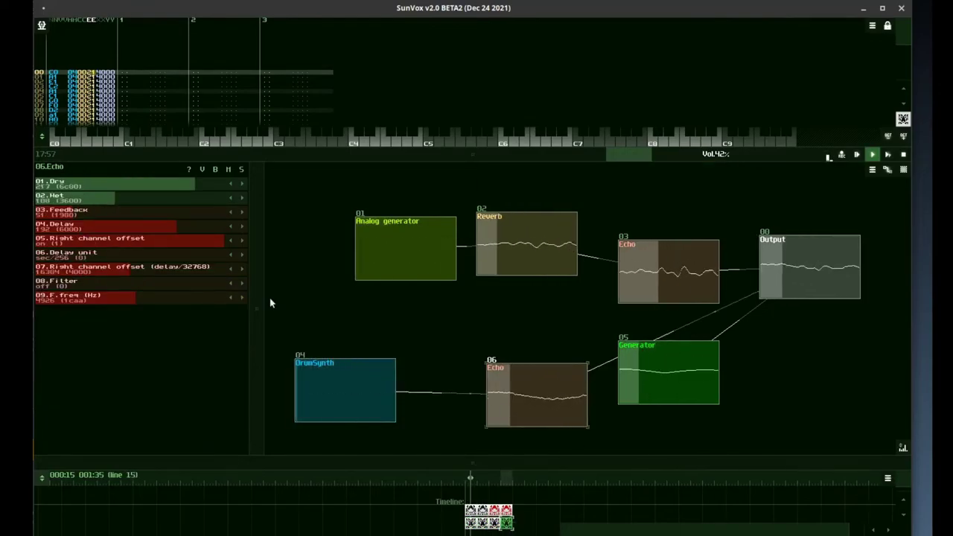
drag(683, 368, 720, 398)
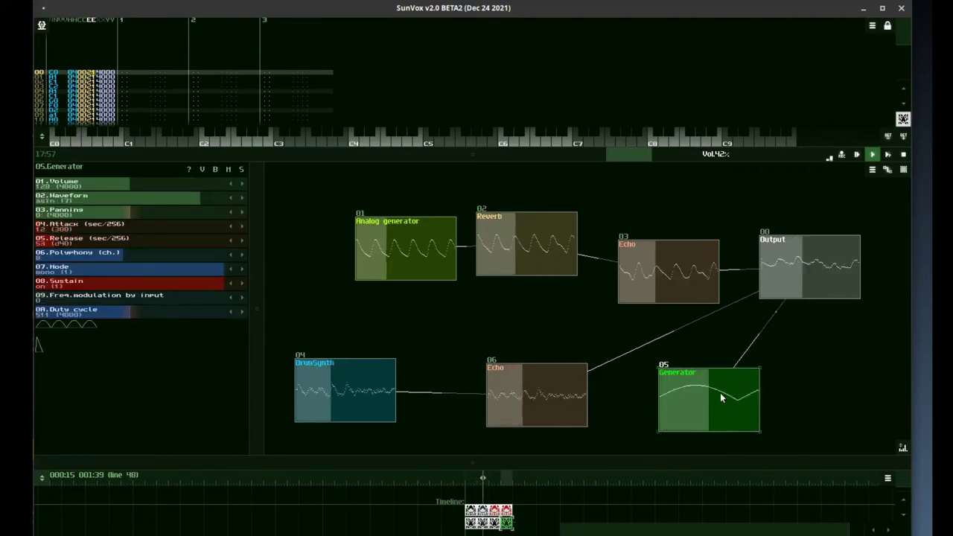